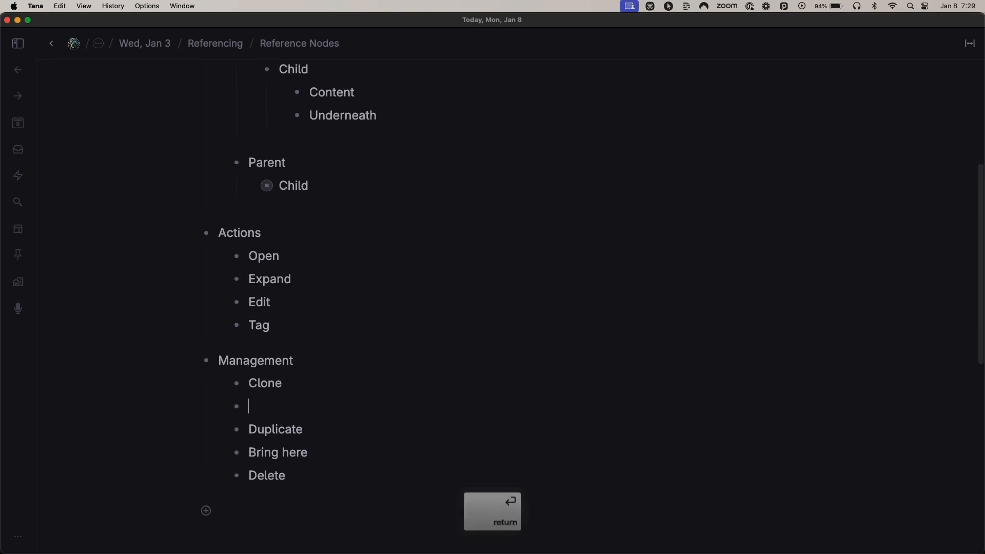
Paste a reference to Child under the Clone node and run the Clone reference command on it.
{"action": "key", "text": "Tab"}
{"action": "key", "text": "super+v"}
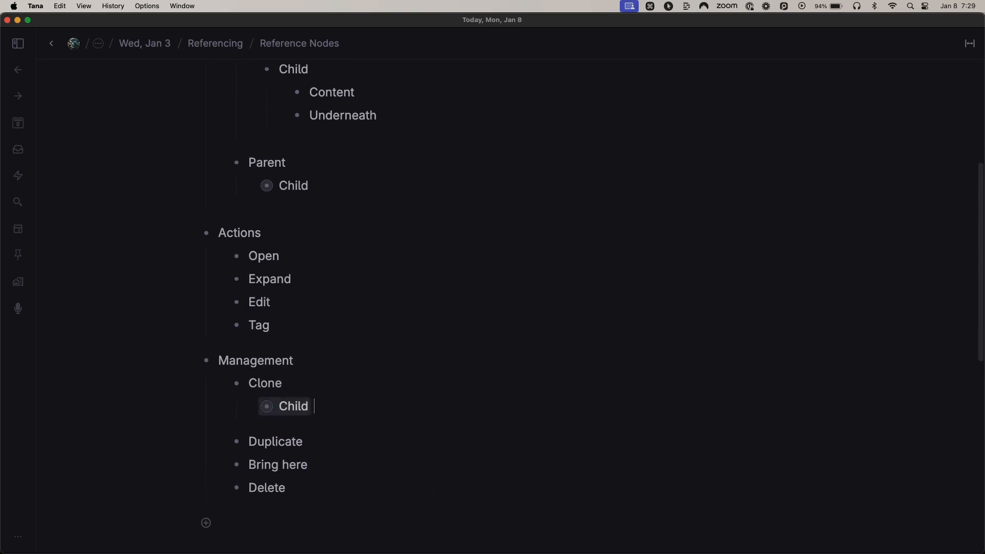
{"action": "key", "text": "super+k"}
{"action": "type", "text": "clon"}
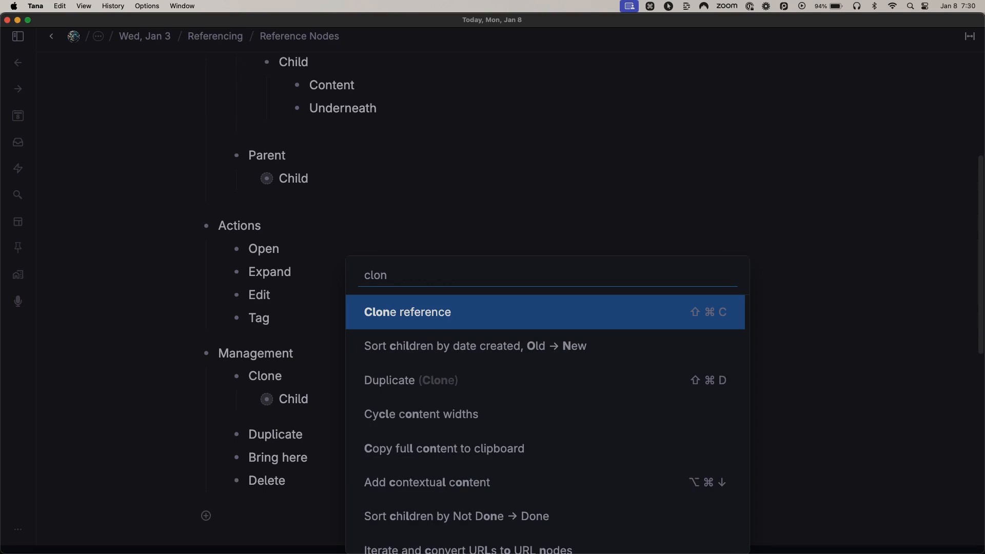
{"action": "key", "text": "Return"}
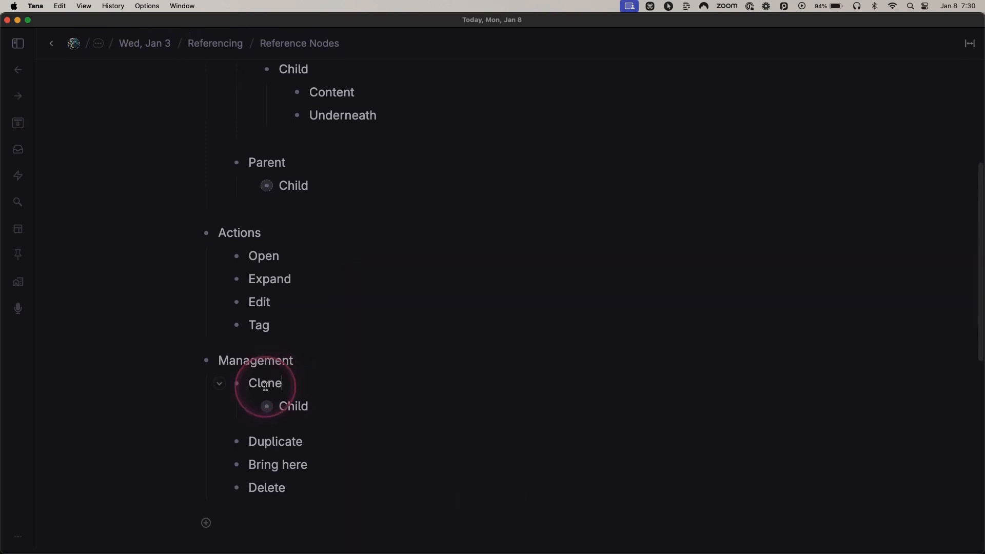
{"action": "key", "text": "ctrl"}
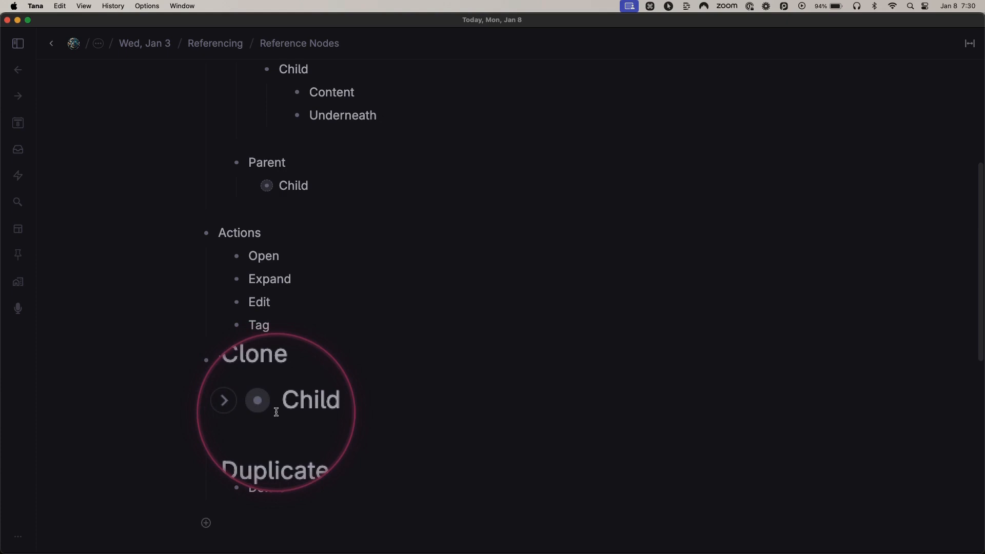
Expand the cloned Child node and add a new node "The node" below Underneath.
{"action": "scroll", "coordinate": [298, 407], "scroll_direction": "up", "scroll_amount": 2}
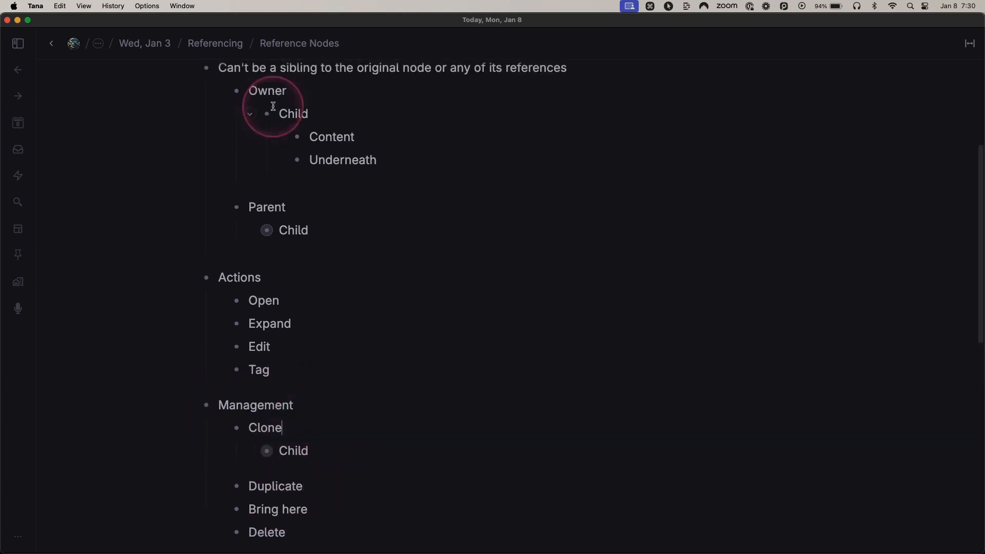
{"action": "left_click", "coordinate": [257, 451]}
{"action": "left_click", "coordinate": [377, 497]}
{"action": "key", "text": "Return"}
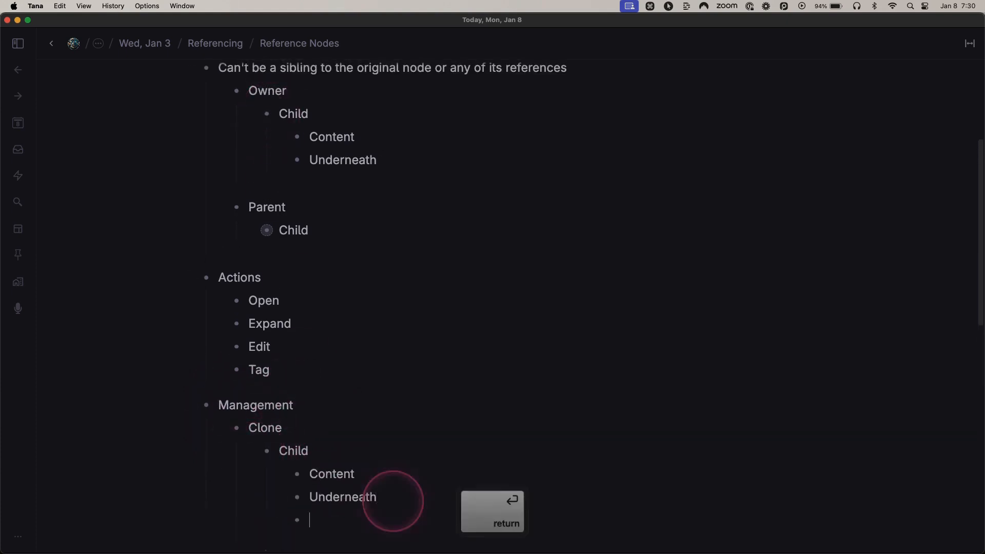
{"action": "type", "text": "The node"}
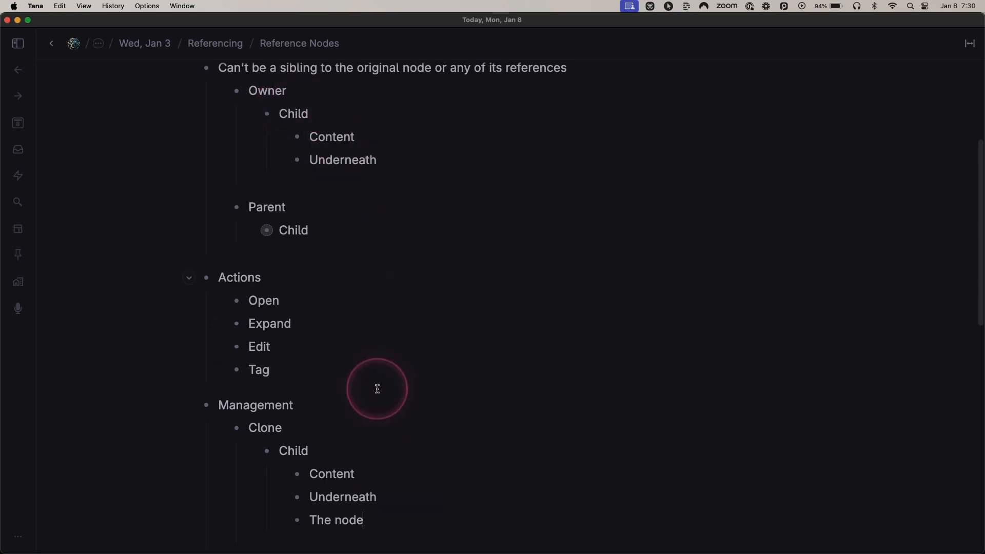
Collapse the Clone node and insert a reference to Child under the Duplicate node.
{"action": "left_click", "coordinate": [219, 428]}
{"action": "left_click", "coordinate": [327, 450]}
{"action": "key", "text": "Return"}
{"action": "key", "text": "Tab"}
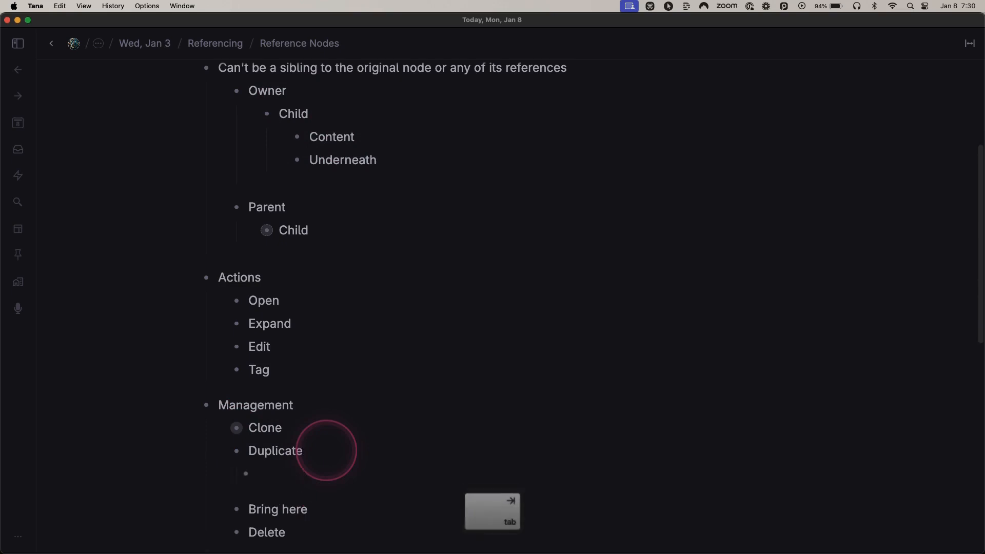
{"action": "type", "text": "Child"}
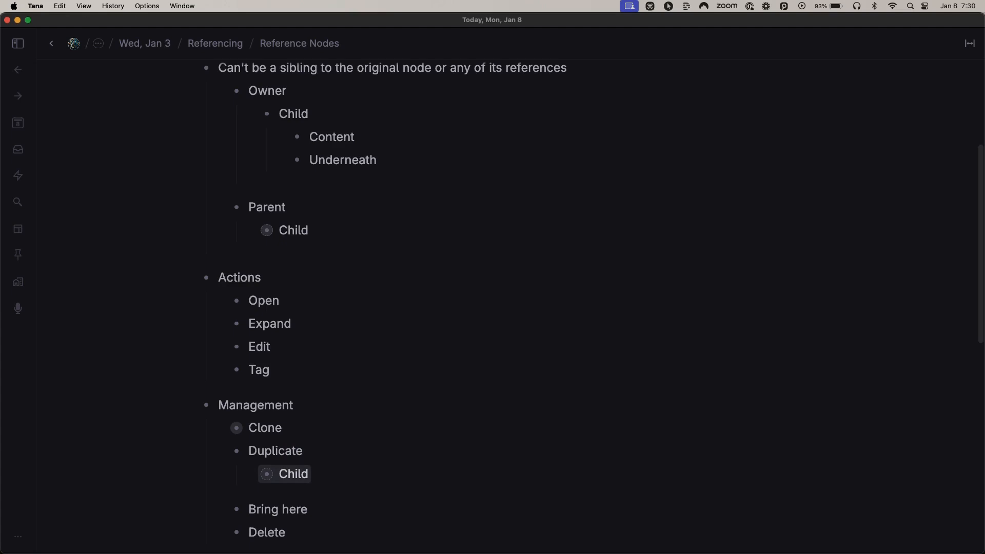
Run the Duplicate command on the Child reference under the Duplicate node.
{"action": "key", "text": "cmd+k"}
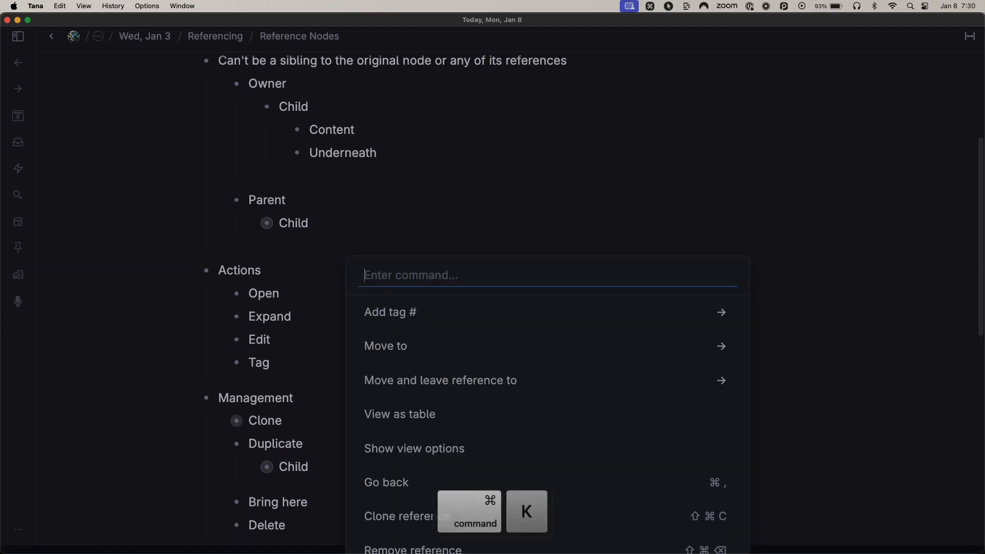
{"action": "type", "text": "dupl"}
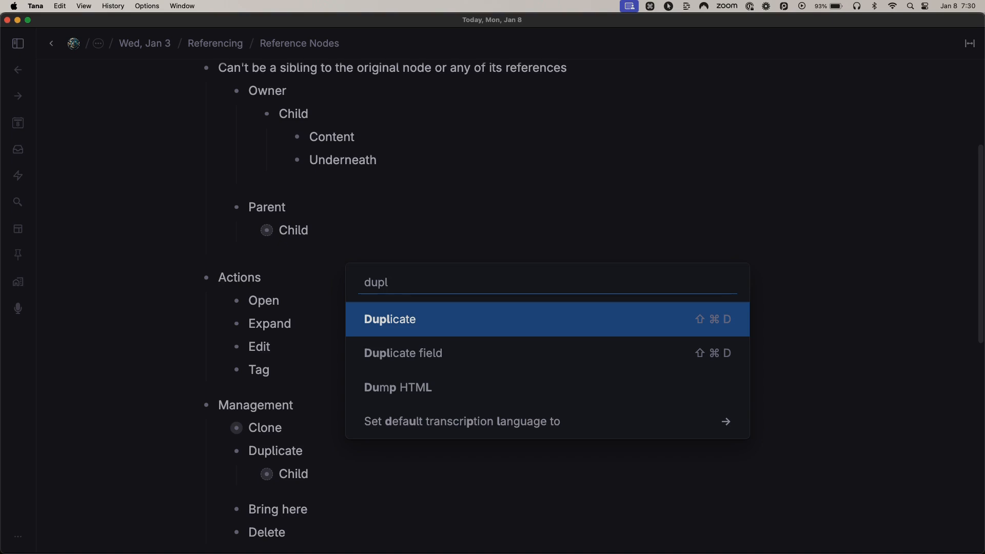
{"action": "key", "text": "Return"}
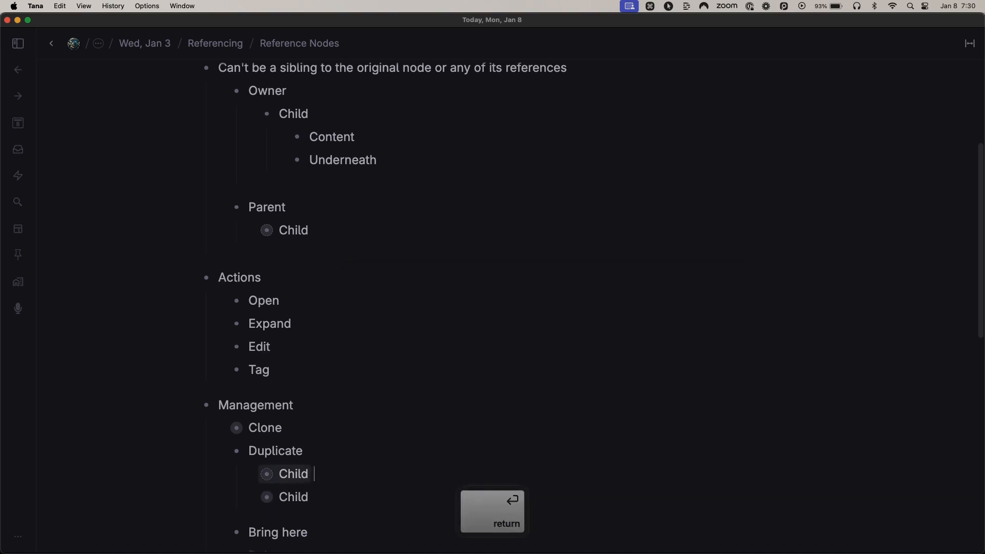
Expand the duplicated Child node and add a node "dksdkl" below its Underneath entry.
{"action": "left_click", "coordinate": [251, 497]}
{"action": "scroll", "coordinate": [349, 471], "scroll_direction": "down", "scroll_amount": 3}
{"action": "left_click", "coordinate": [379, 444]}
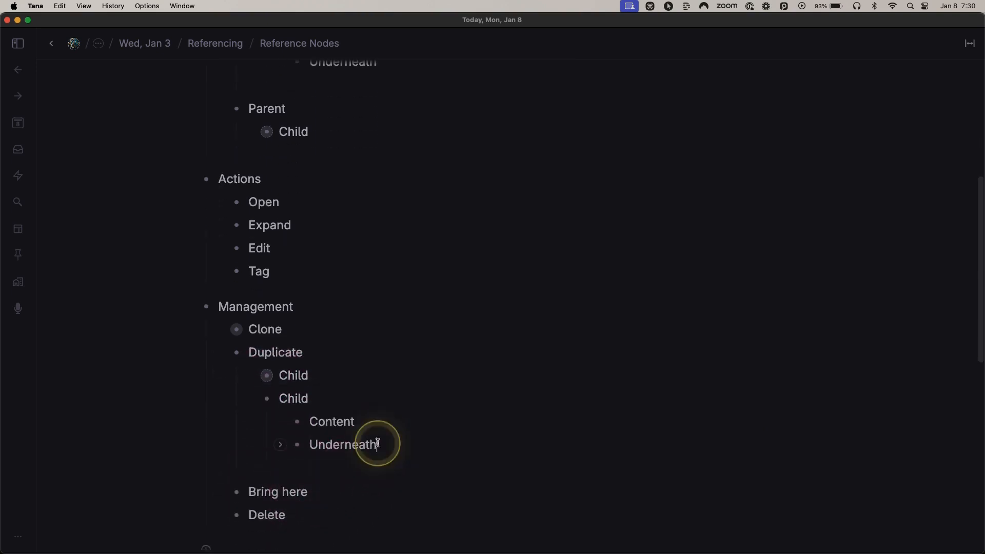
{"action": "key", "text": "Return"}
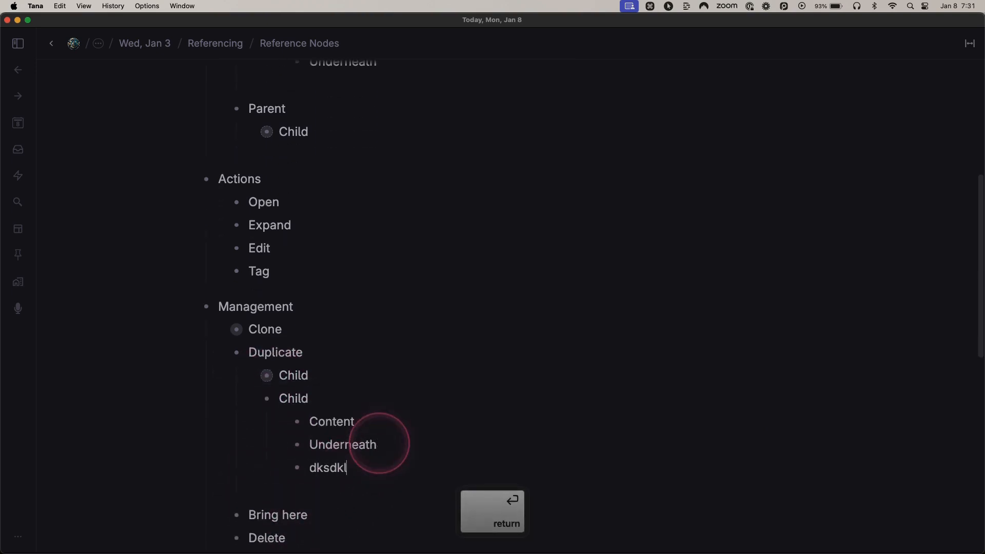
Collapse the Duplicate node and paste a reference to Child under the Bring here node.
{"action": "scroll", "coordinate": [361, 303], "scroll_direction": "up", "scroll_amount": 2}
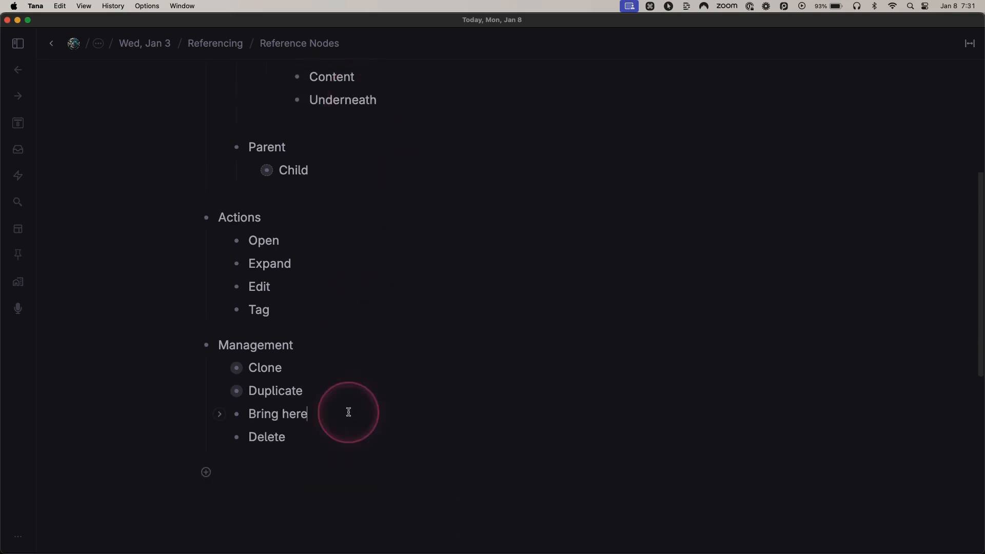
{"action": "key", "text": "Return"}
{"action": "key", "text": "Tab"}
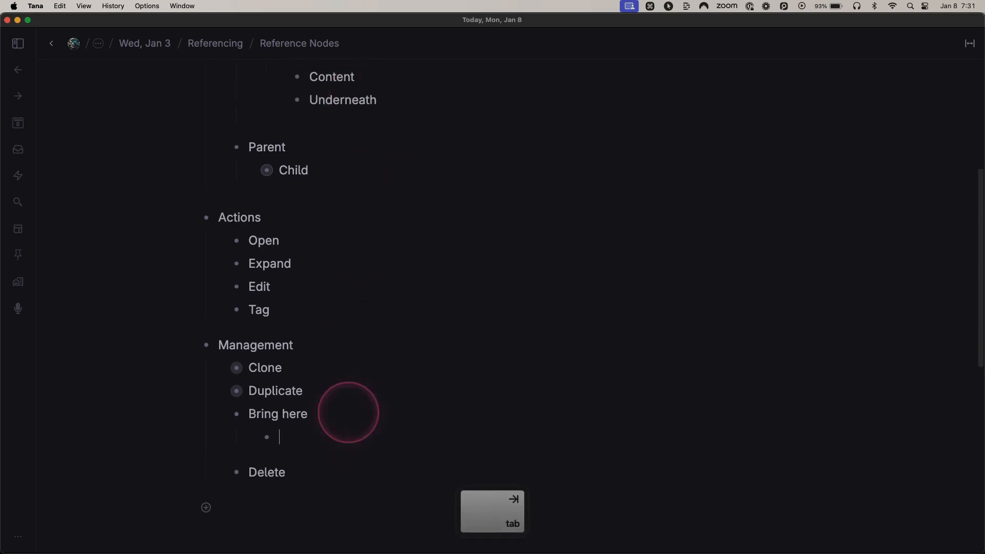
{"action": "key", "text": "super+v"}
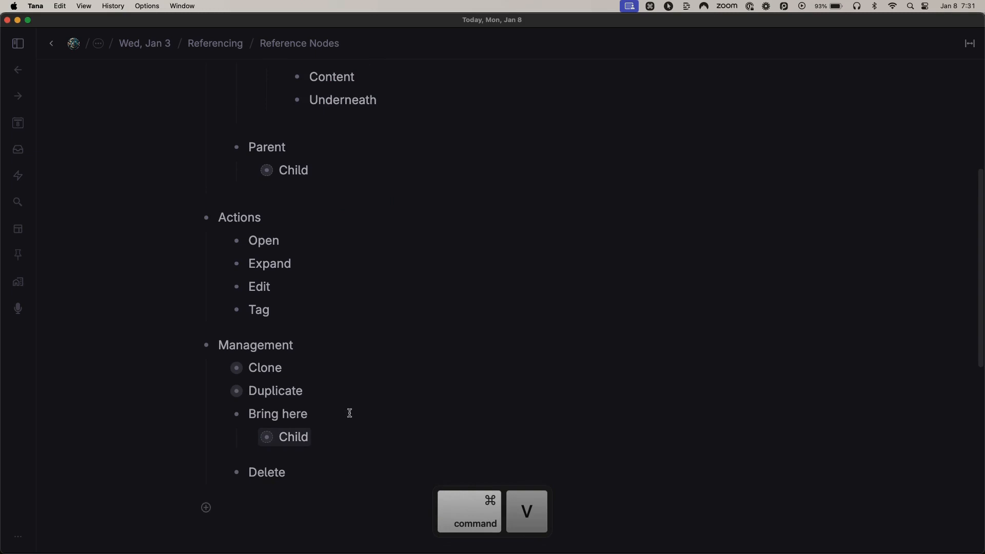
Run the Bring referenced node here command on the Child reference under Bring here.
{"action": "scroll", "coordinate": [336, 445], "scroll_direction": "up", "scroll_amount": 2}
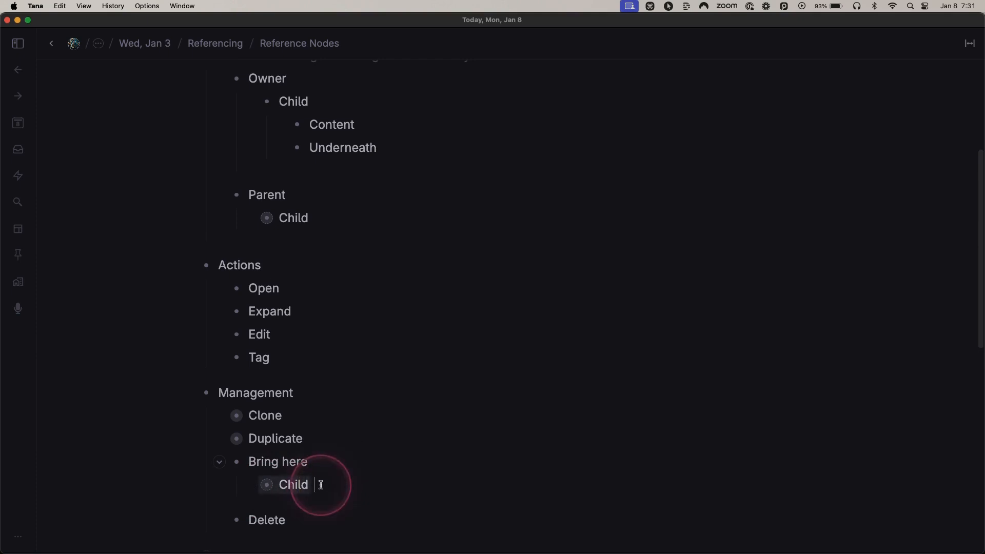
{"action": "left_click", "coordinate": [343, 485]}
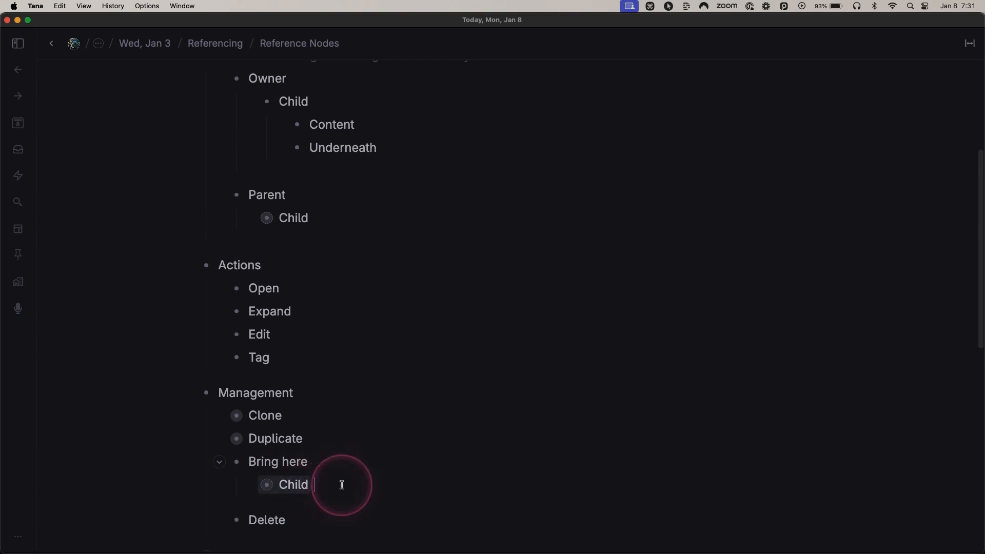
{"action": "key", "text": "super+k"}
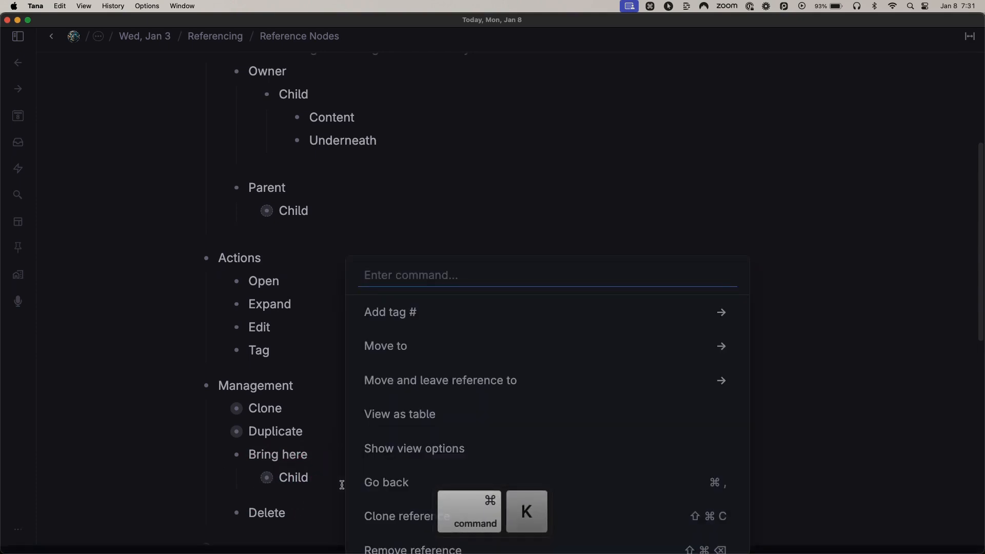
{"action": "type", "text": "bring"}
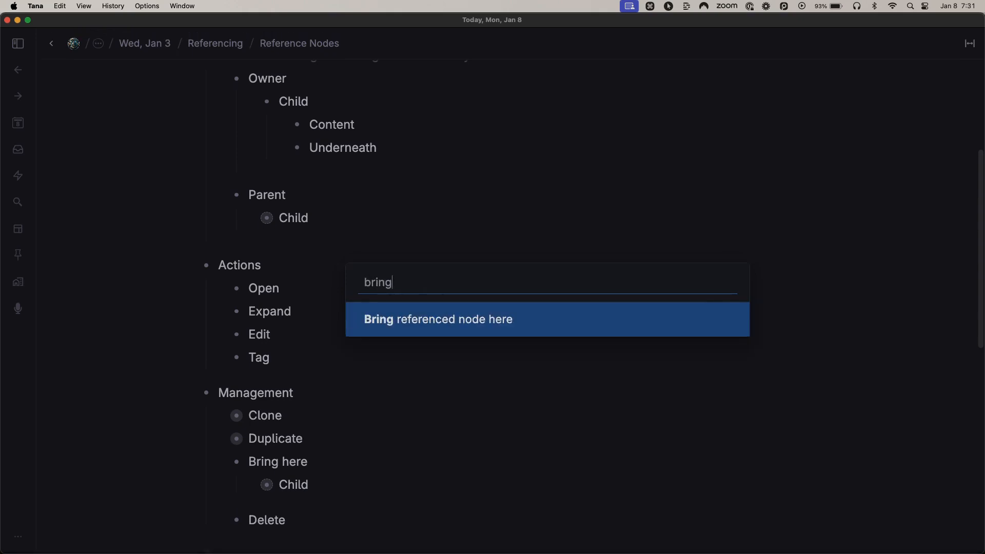
{"action": "key", "text": "Return"}
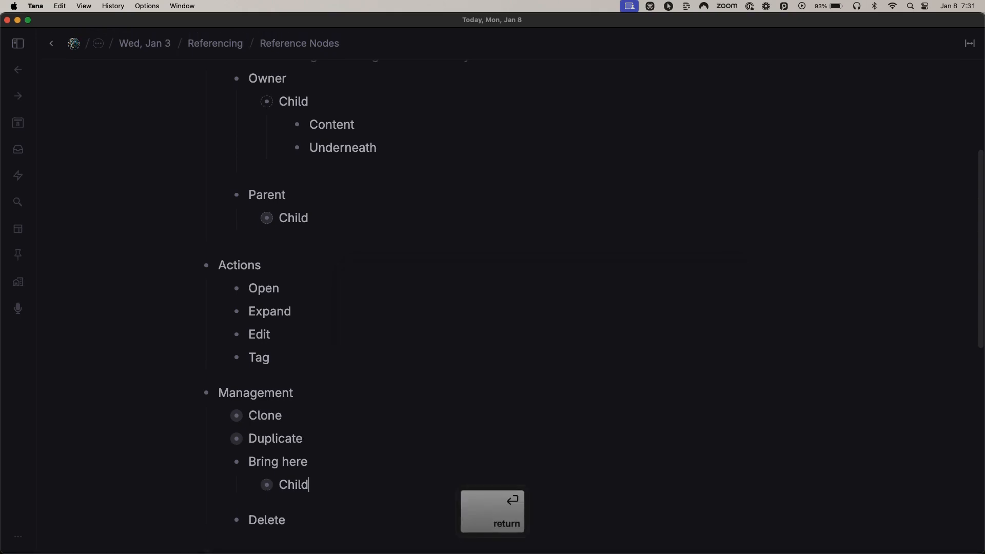
{"action": "key", "text": "ctrl"}
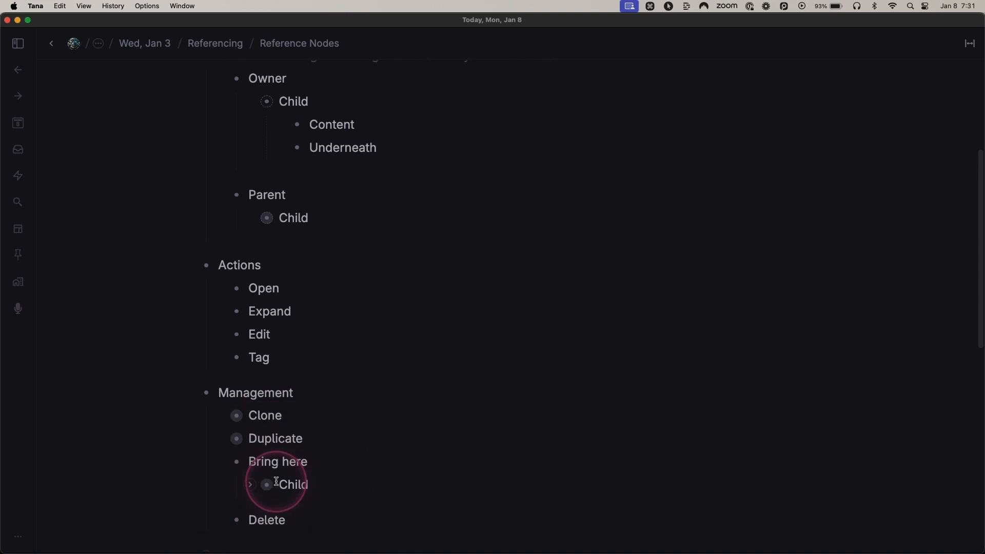
Add a node "yyyyyyyy" below Underneath in the Child reference under Owner.
{"action": "scroll", "coordinate": [281, 189], "scroll_direction": "up", "scroll_amount": 2}
{"action": "key", "text": "ctrl"}
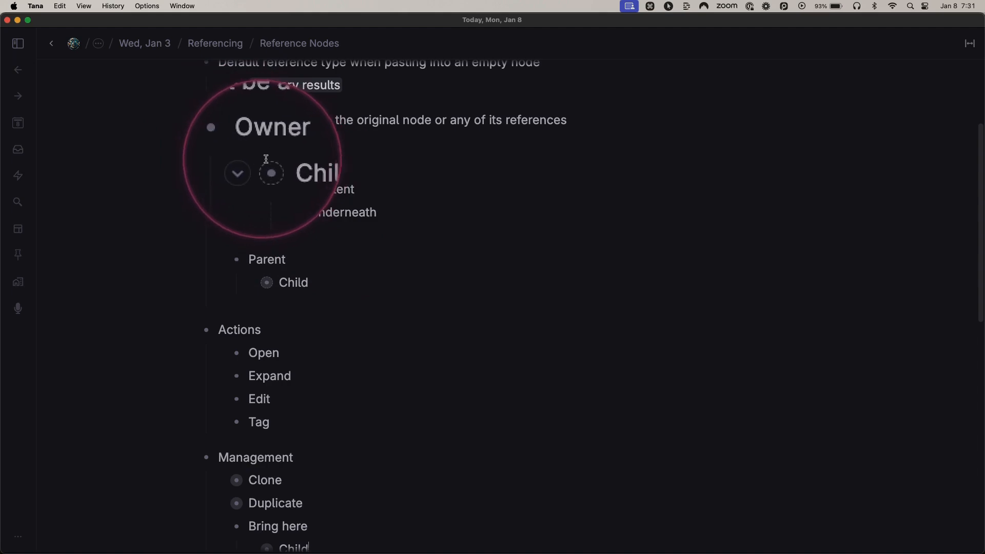
{"action": "scroll", "coordinate": [303, 287], "scroll_direction": "down", "scroll_amount": 5}
{"action": "scroll", "coordinate": [304, 282], "scroll_direction": "up", "scroll_amount": 4}
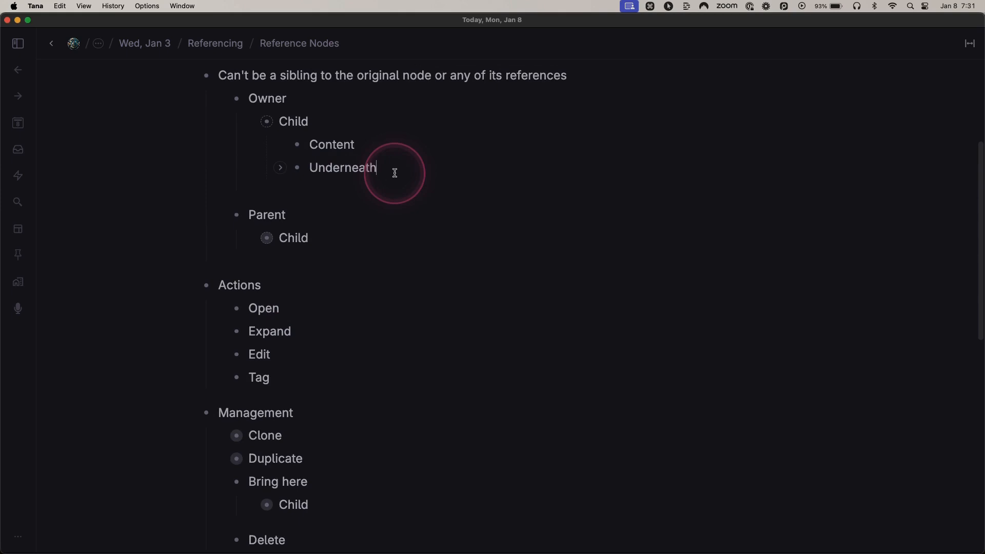
{"action": "key", "text": "Return"}
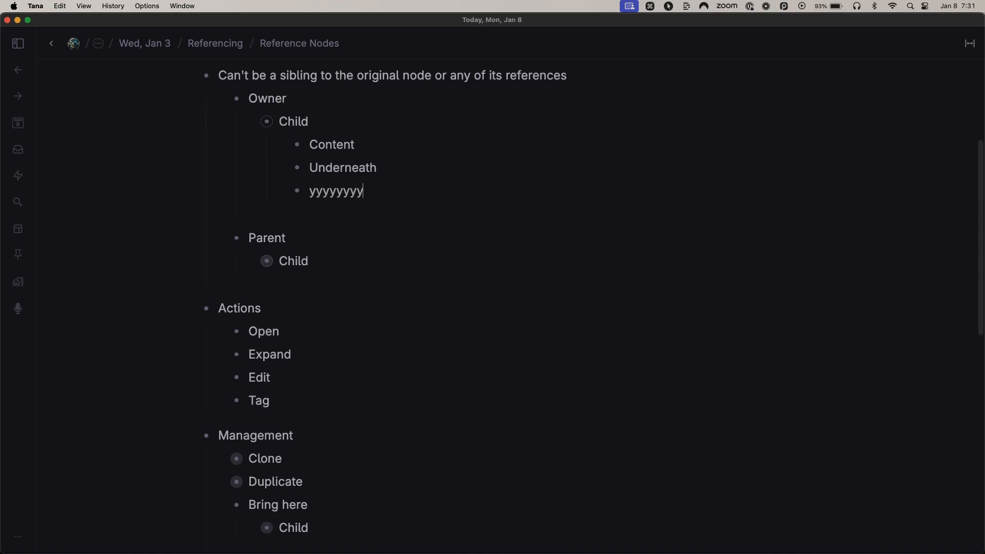
Expand the Child node under Bring here to examine its contents, and collapse it again.
{"action": "scroll", "coordinate": [318, 210], "scroll_direction": "down", "scroll_amount": 3}
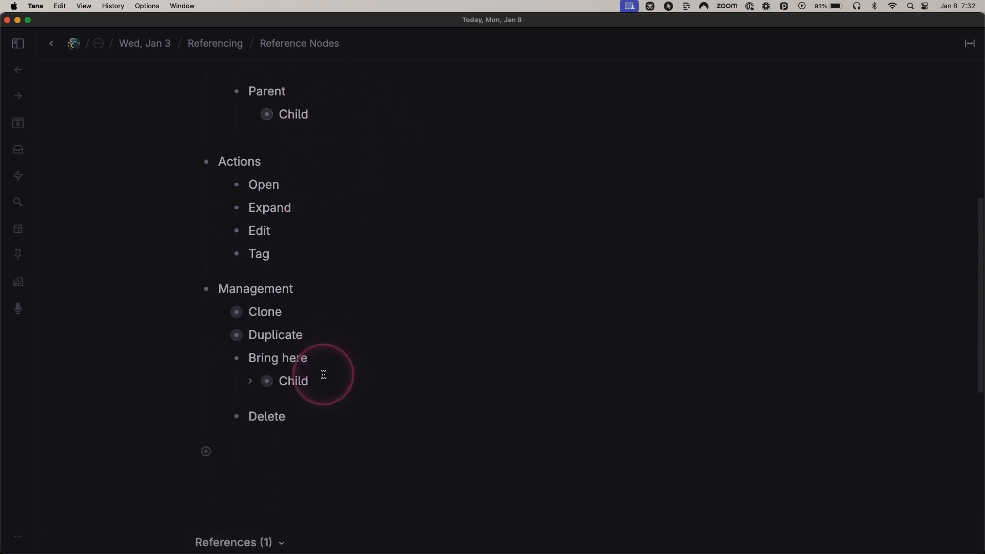
{"action": "left_click", "coordinate": [250, 382]}
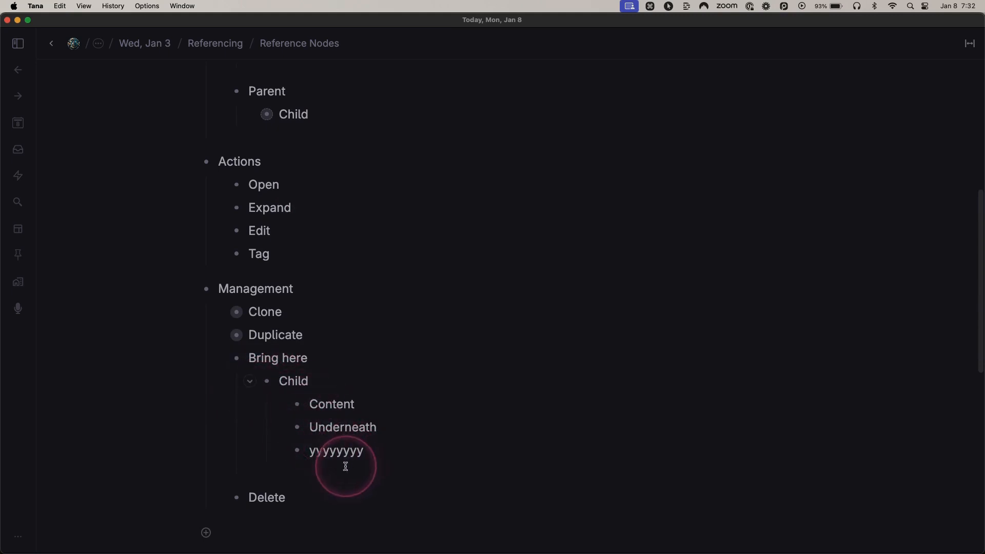
{"action": "left_click", "coordinate": [250, 383]}
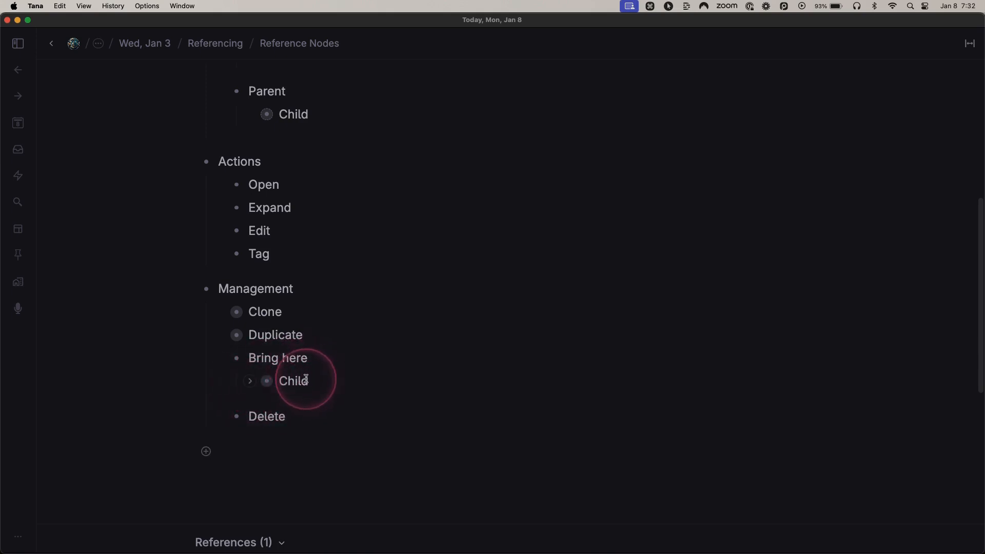
{"action": "scroll", "coordinate": [306, 380], "scroll_direction": "up", "scroll_amount": 3}
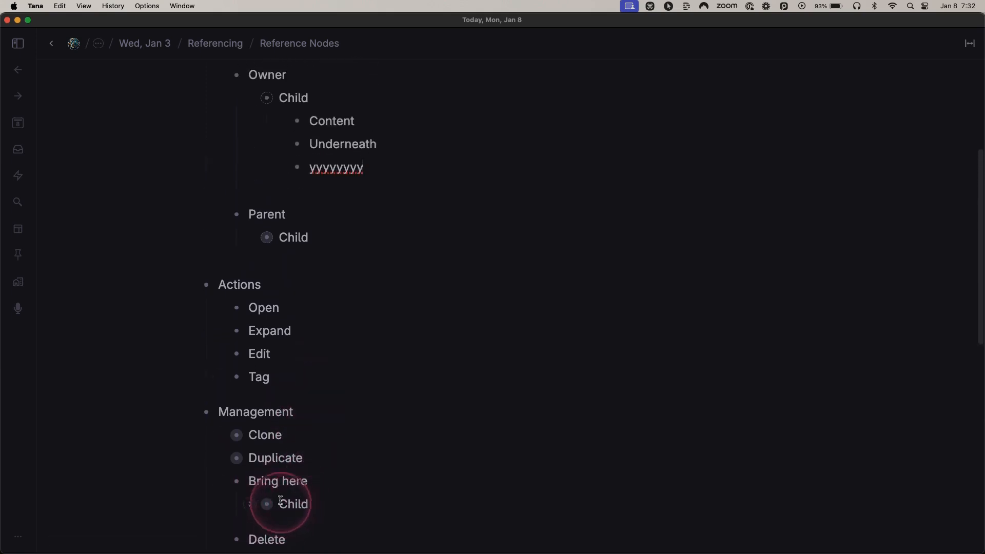
{"action": "left_click_drag", "start_coordinate": [247, 481], "coordinate": [310, 479]}
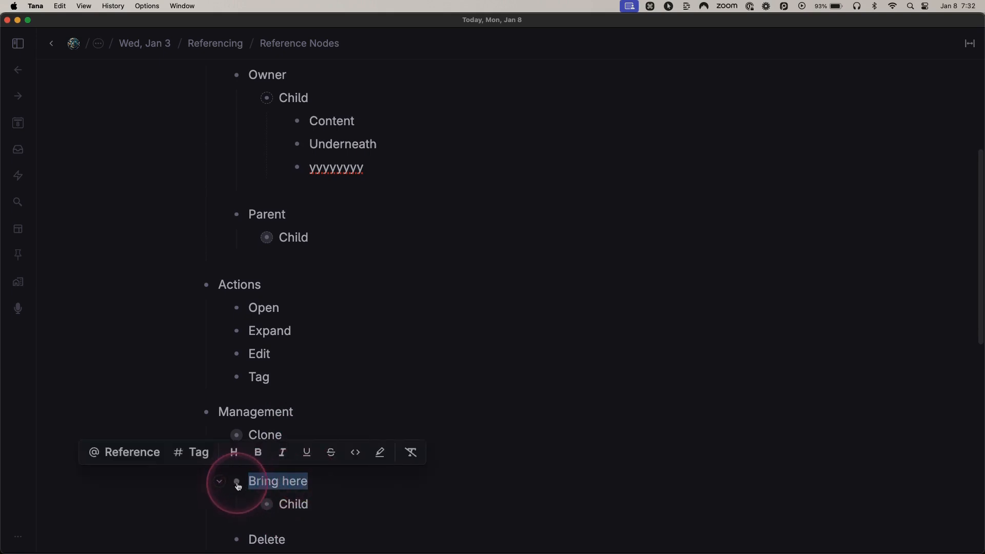
{"action": "mouse_move", "coordinate": [239, 486]}
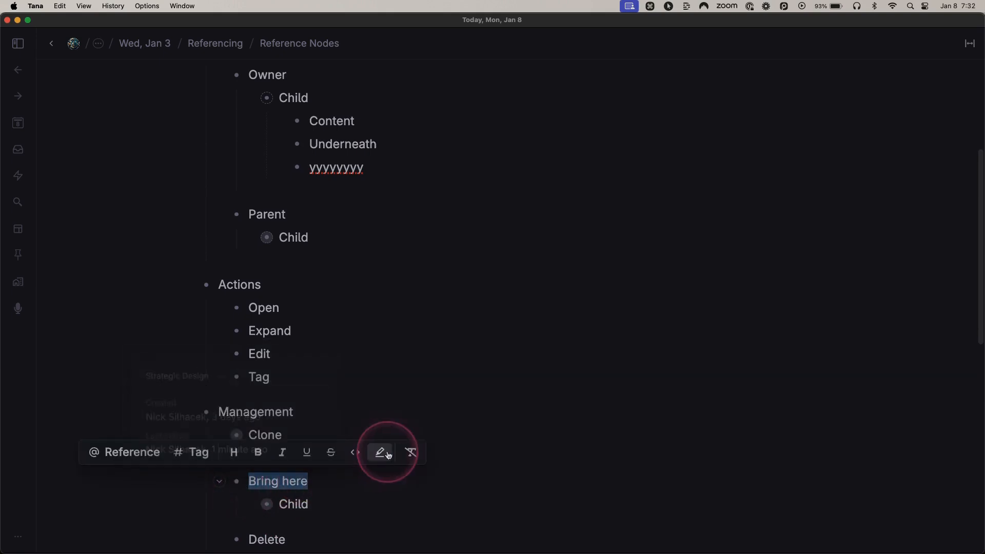
{"action": "left_click", "coordinate": [340, 480]}
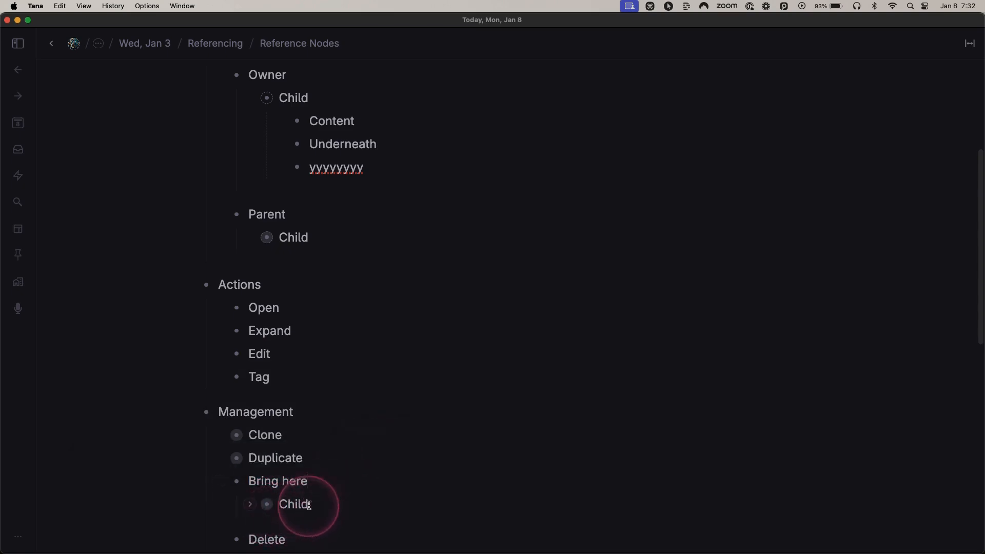
Insert a reference to Child under the Delete node.
{"action": "scroll", "coordinate": [303, 492], "scroll_direction": "down", "scroll_amount": 3}
{"action": "left_click", "coordinate": [305, 474]}
{"action": "key", "text": "Return"}
{"action": "key", "text": "Tab"}
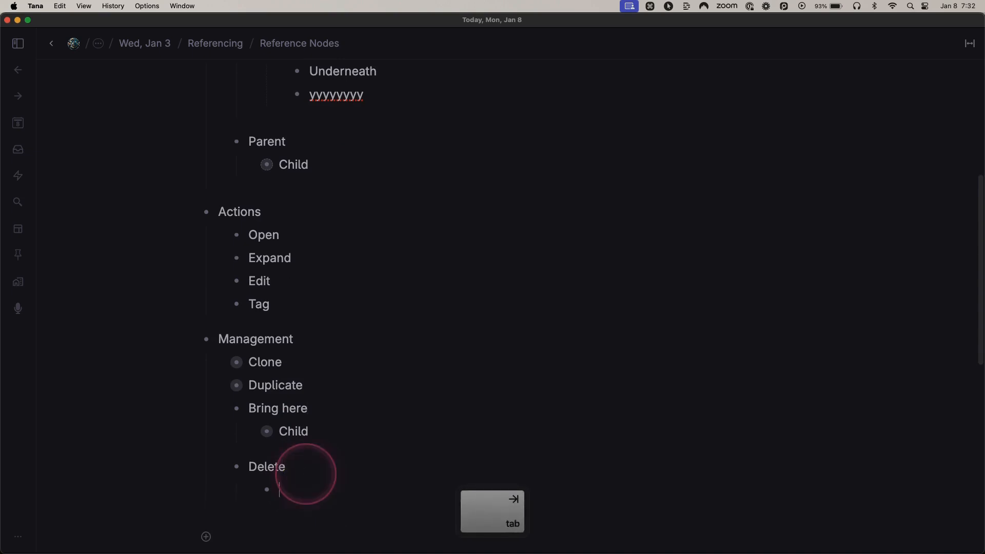
{"action": "type", "text": "Child"}
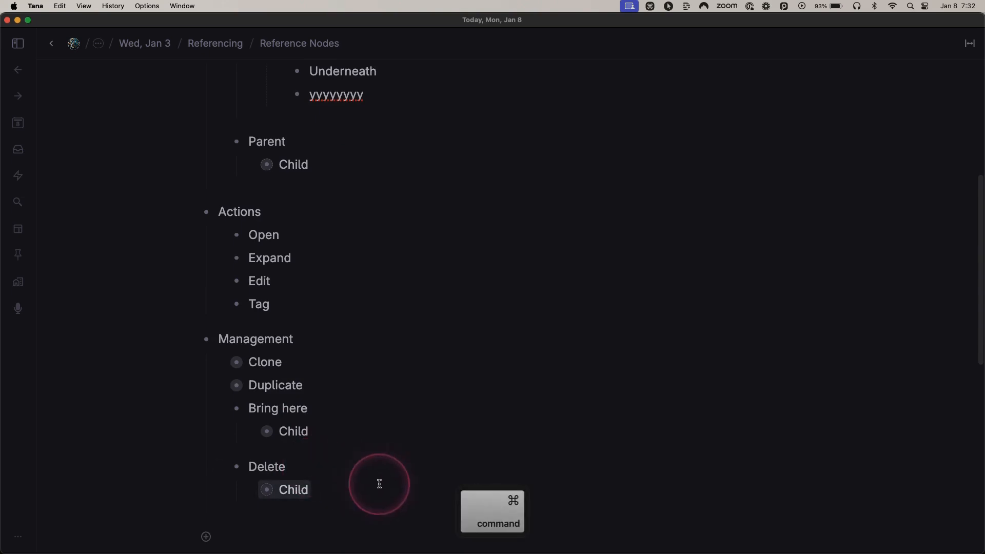
Delete the Child reference under the Delete node, and undo that deletion.
{"action": "key", "text": "shift+super+BackSpace"}
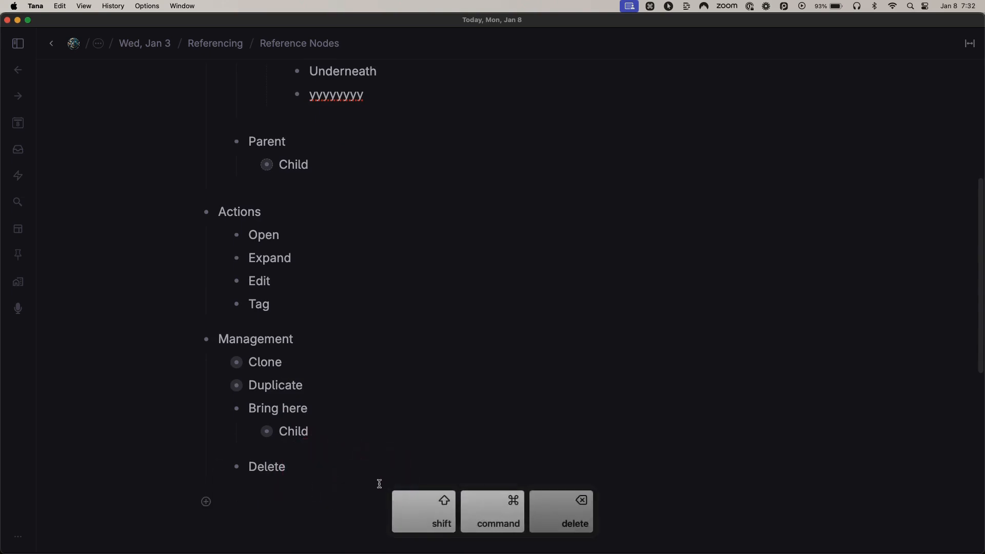
{"action": "key", "text": "super+z"}
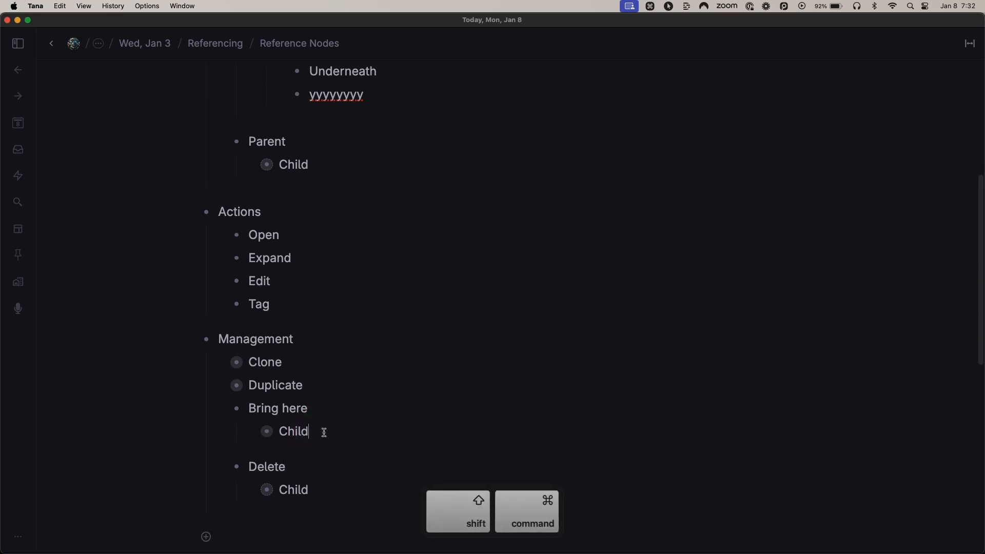
Delete the original Child node under Bring here, leaving its references under Parent and Delete in place.
{"action": "key", "text": "super+shift+BackSpace"}
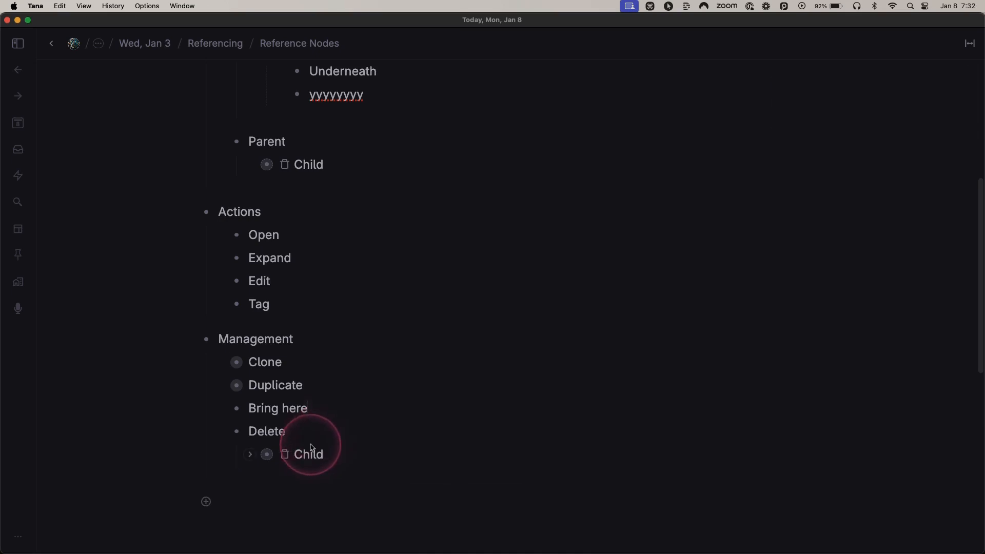
{"action": "key", "text": "ctrl"}
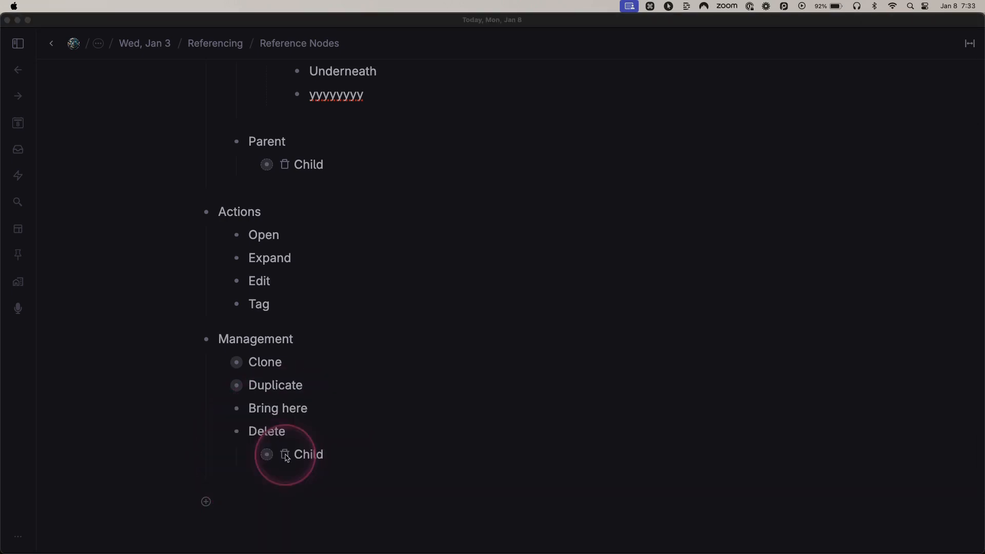
{"action": "key", "text": "ctrl"}
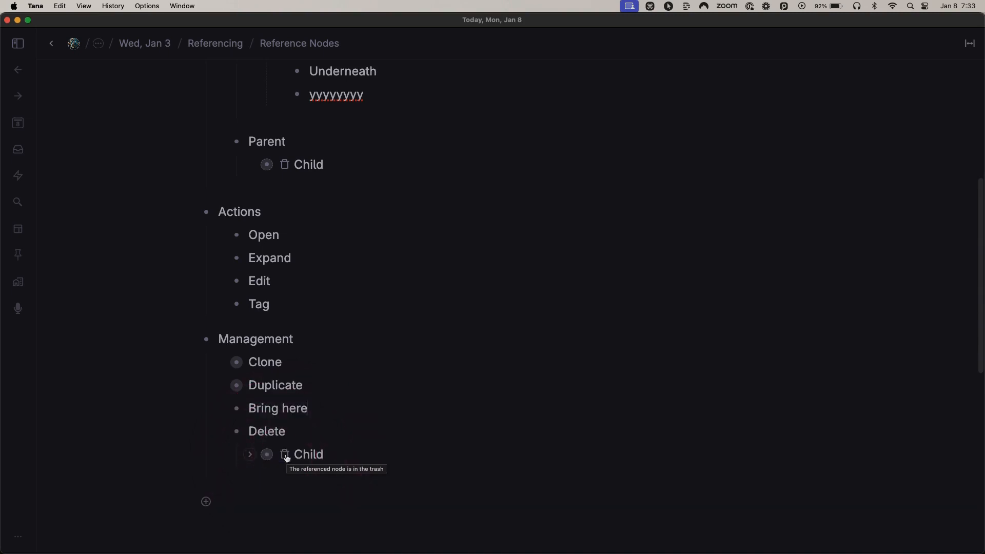
Run the Open trash (deleted) command to view the workspace's deleted nodes.
{"action": "key", "text": "super+k"}
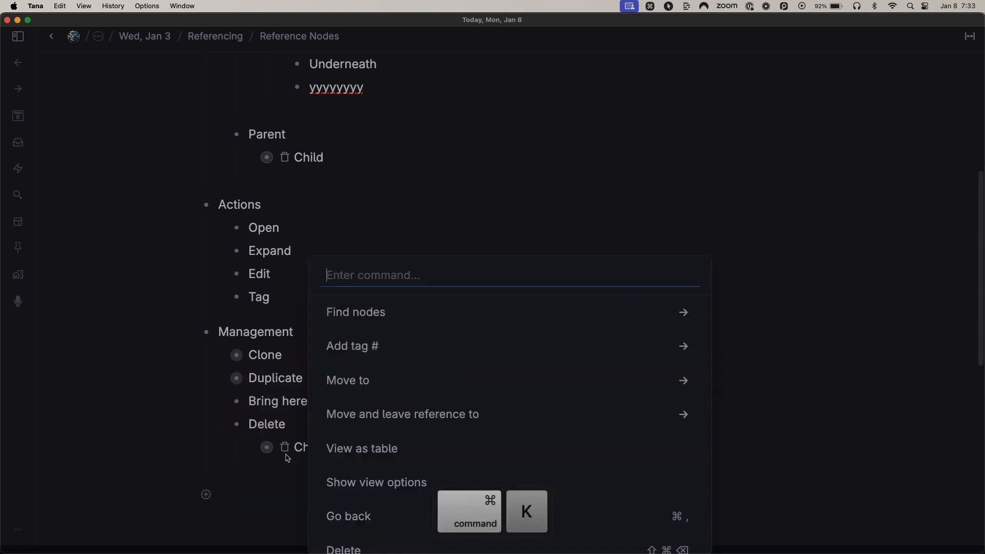
{"action": "type", "text": "tra"}
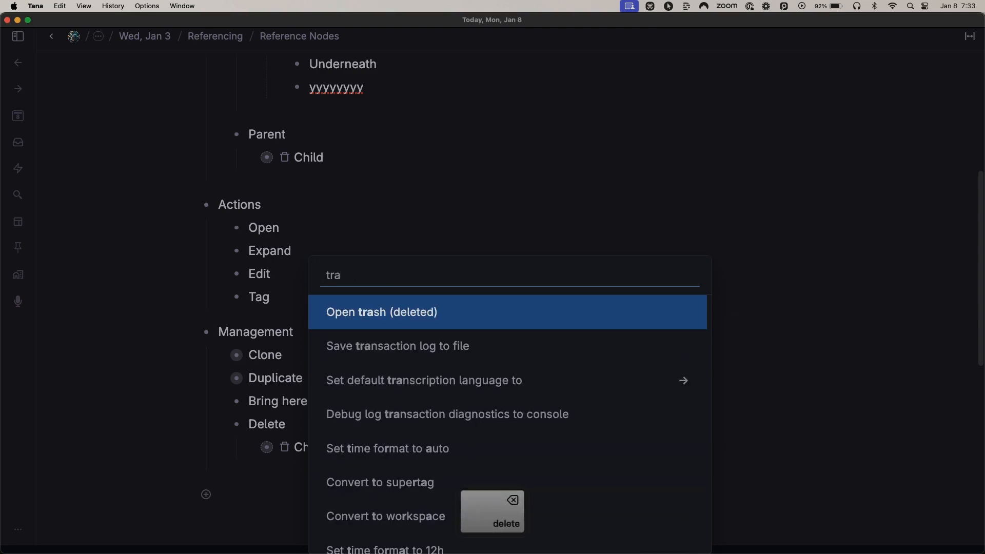
{"action": "key", "text": "Return"}
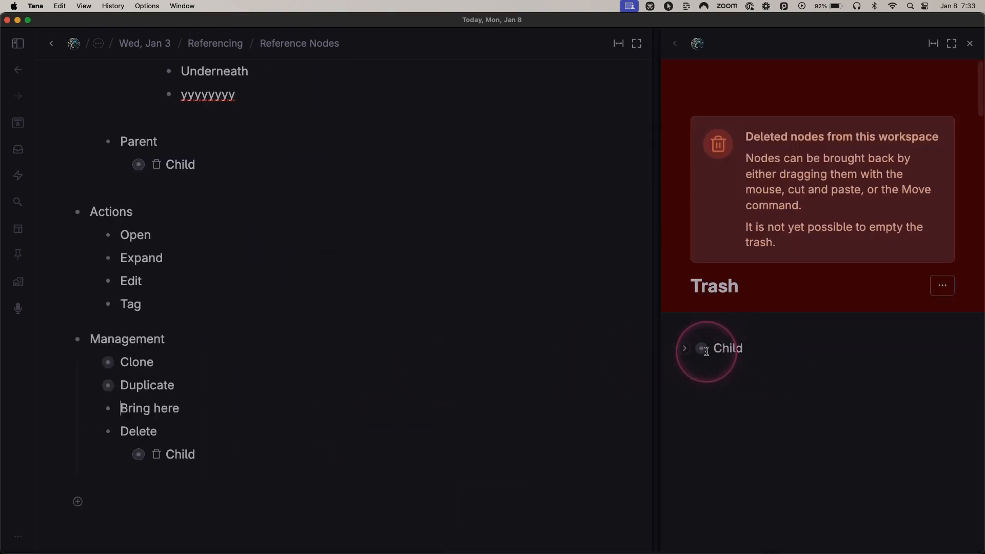
Move the trashed Child node out of the trash from its reference under the Delete node.
{"action": "left_click", "coordinate": [205, 460]}
{"action": "left_click_drag", "start_coordinate": [162, 460], "coordinate": [154, 460]}
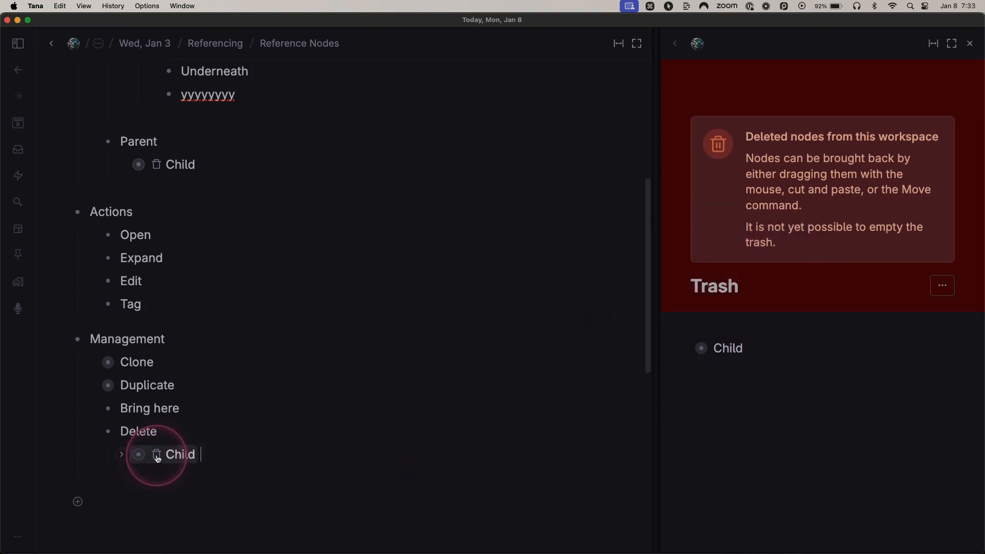
{"action": "mouse_move", "coordinate": [158, 459]}
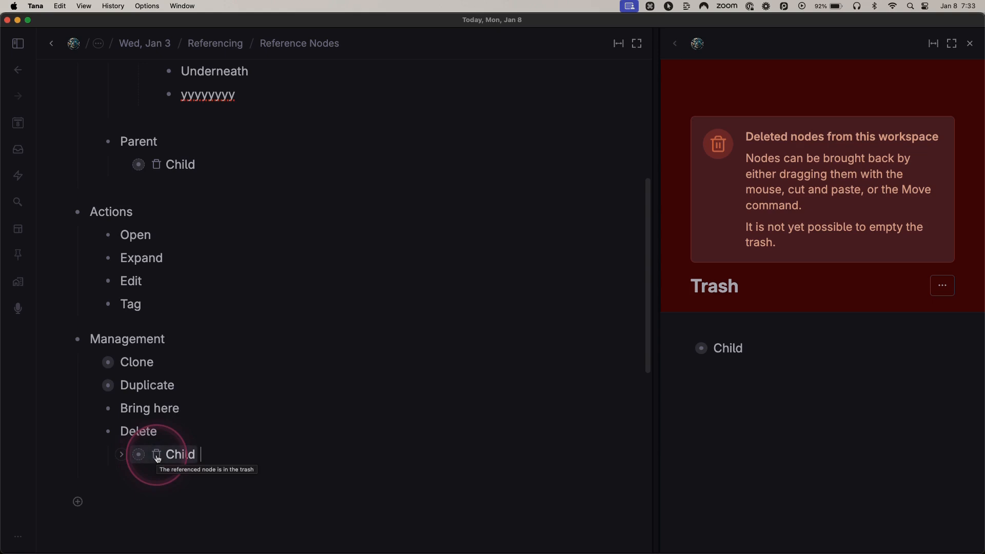
{"action": "left_click", "coordinate": [158, 459]}
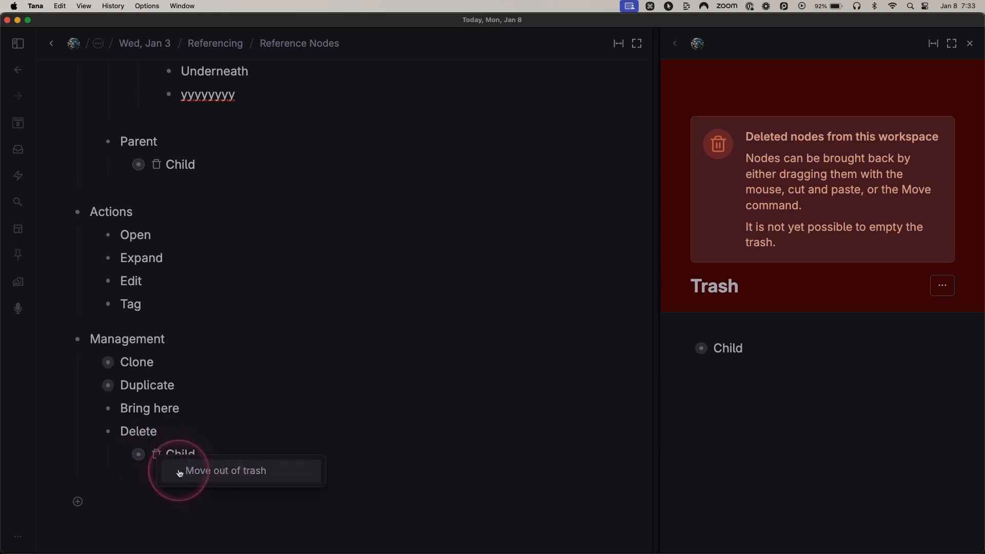
{"action": "left_click", "coordinate": [253, 476]}
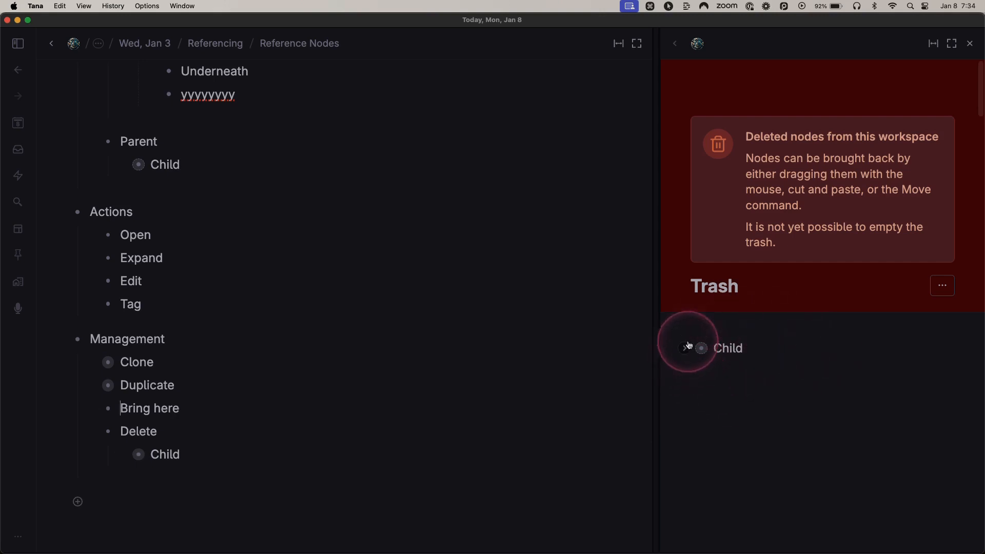
{"action": "key", "text": "ctrl"}
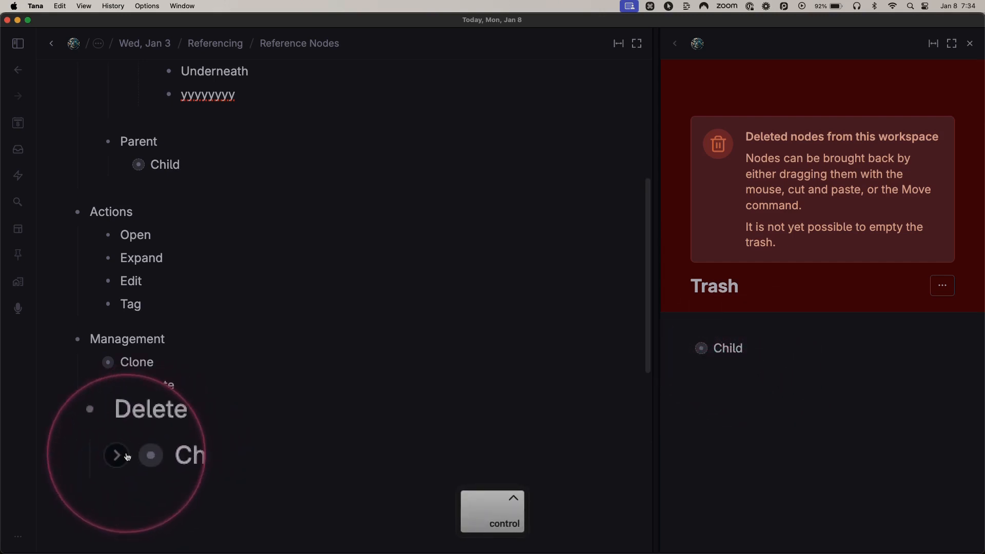
{"action": "key", "text": "ctrl"}
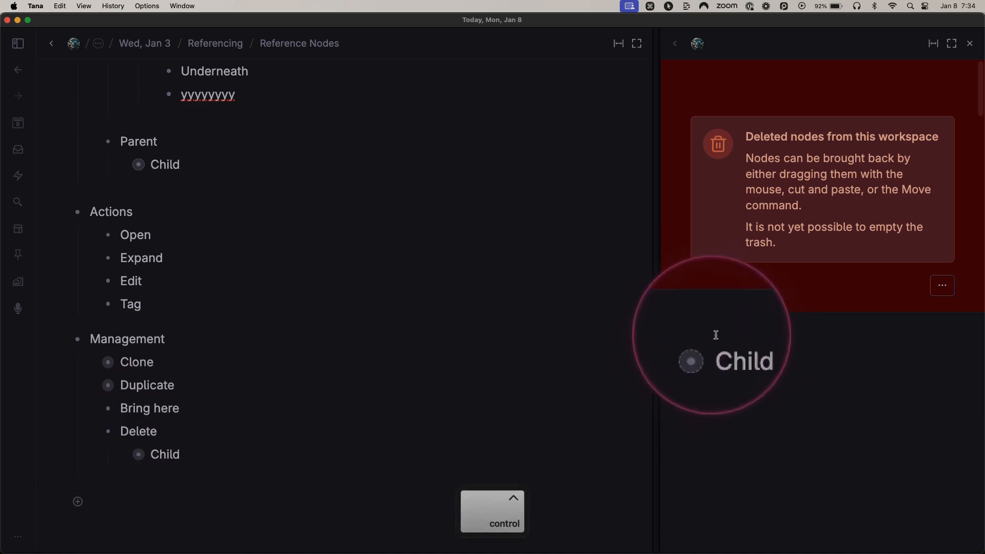
{"action": "key", "text": "ctrl"}
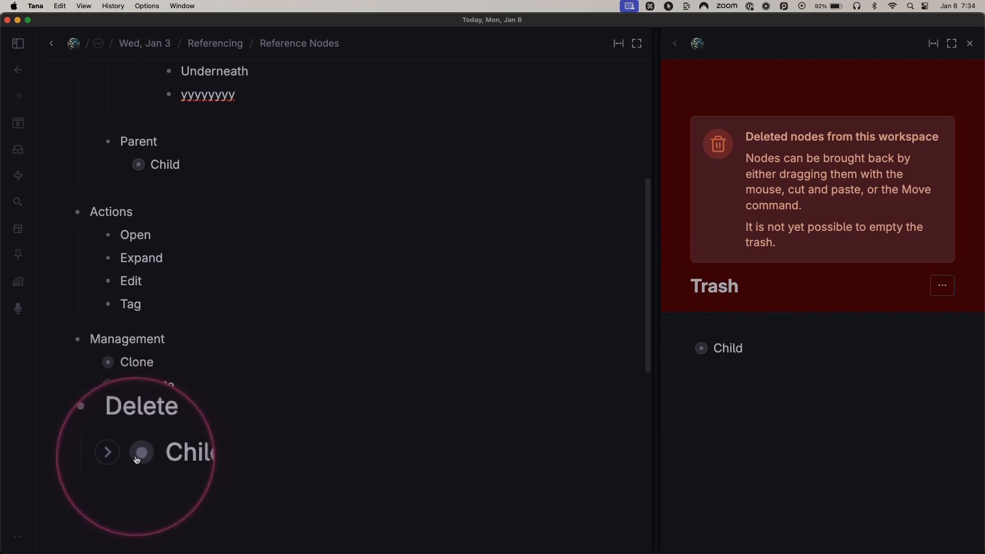
{"action": "left_click", "coordinate": [233, 454]}
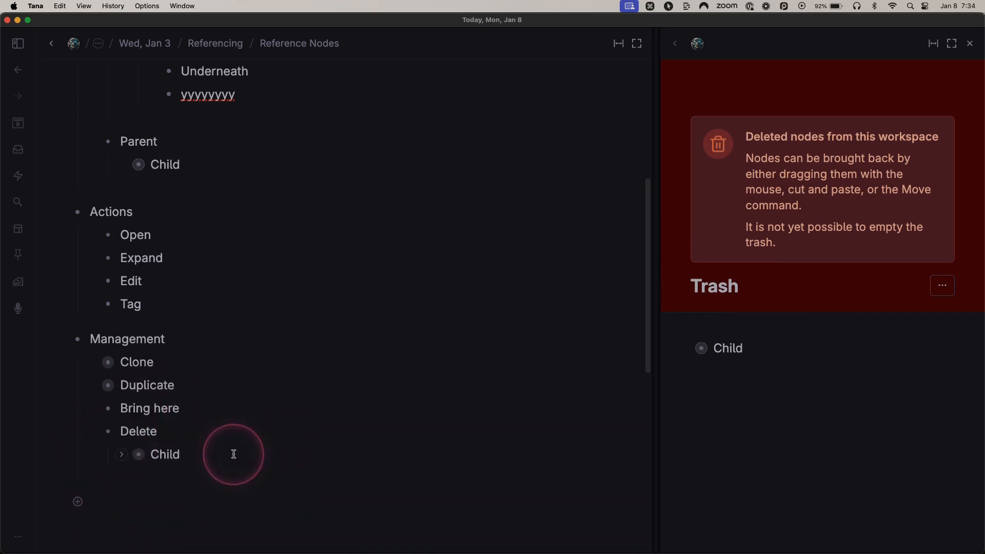